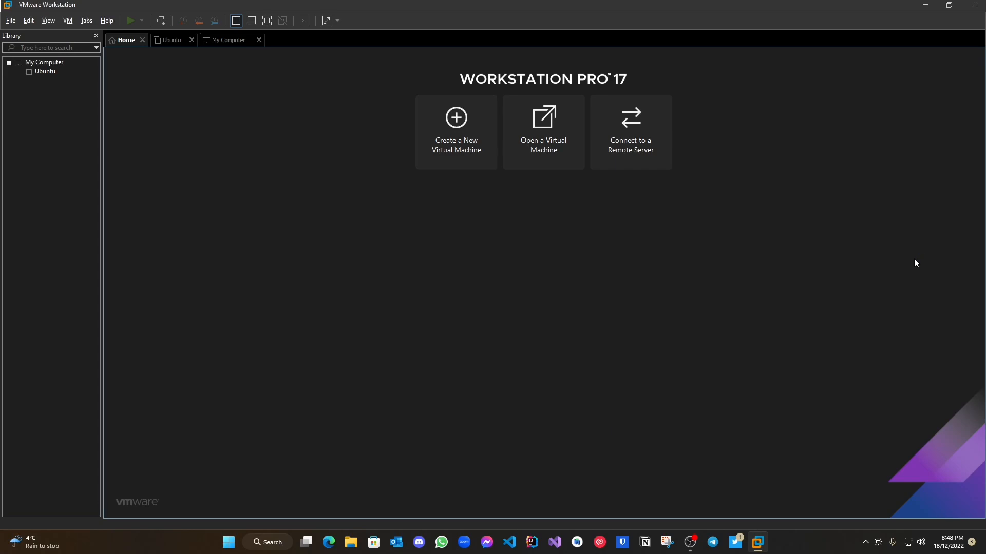
# Start a new virtual machine with the Typical configuration, deferred operating system installation, and Microsoft Windows, Windows 8.x x64 as guest.
pyautogui.click(455, 145)
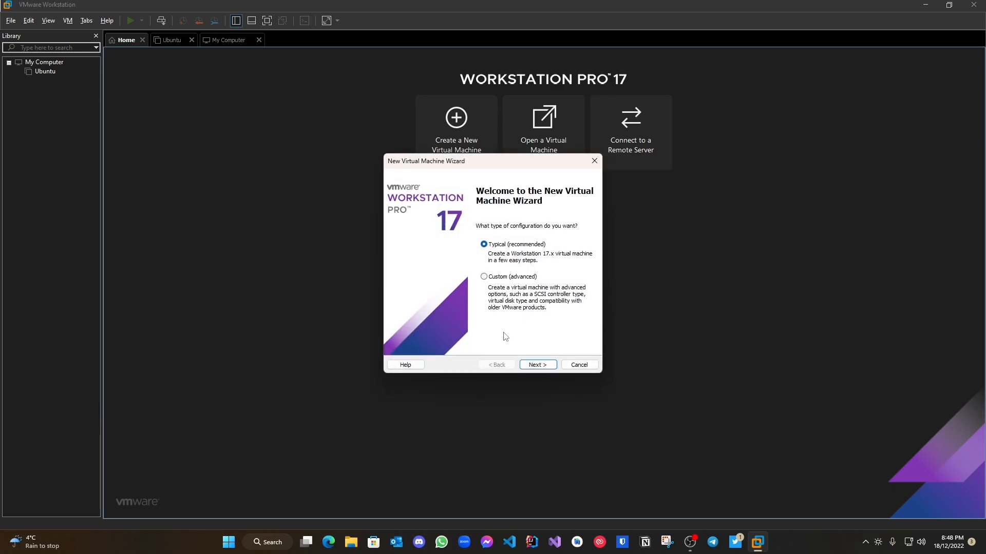
pyautogui.click(523, 366)
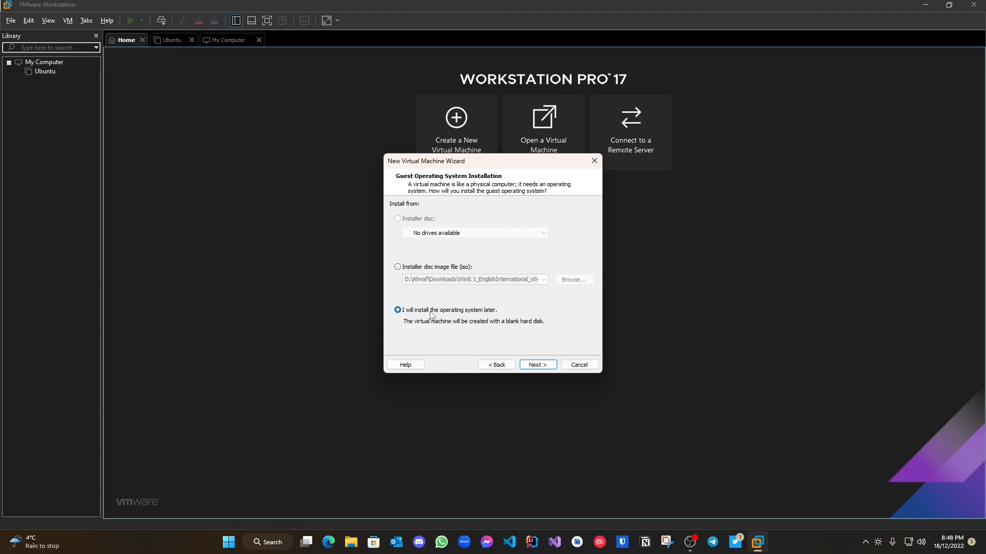
pyautogui.click(544, 369)
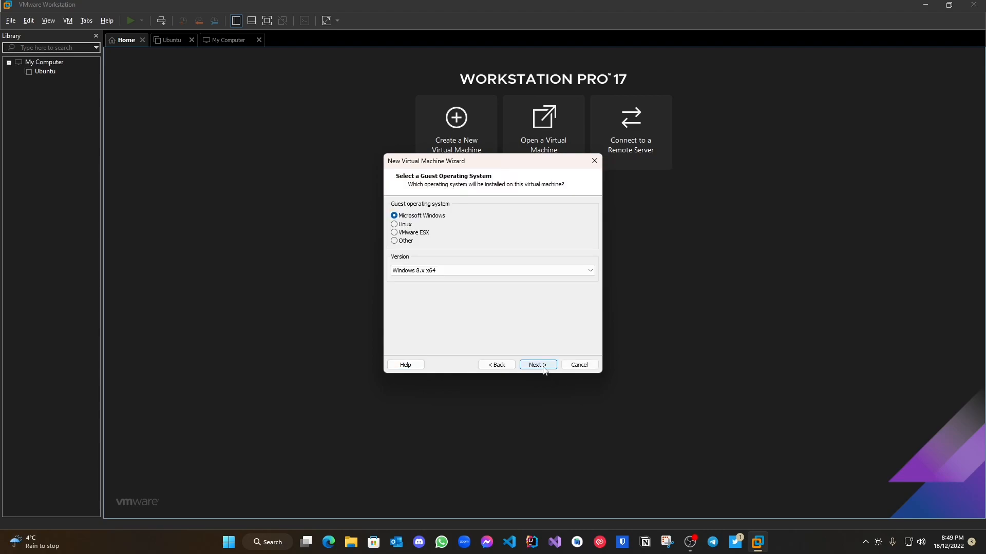
pyautogui.click(545, 370)
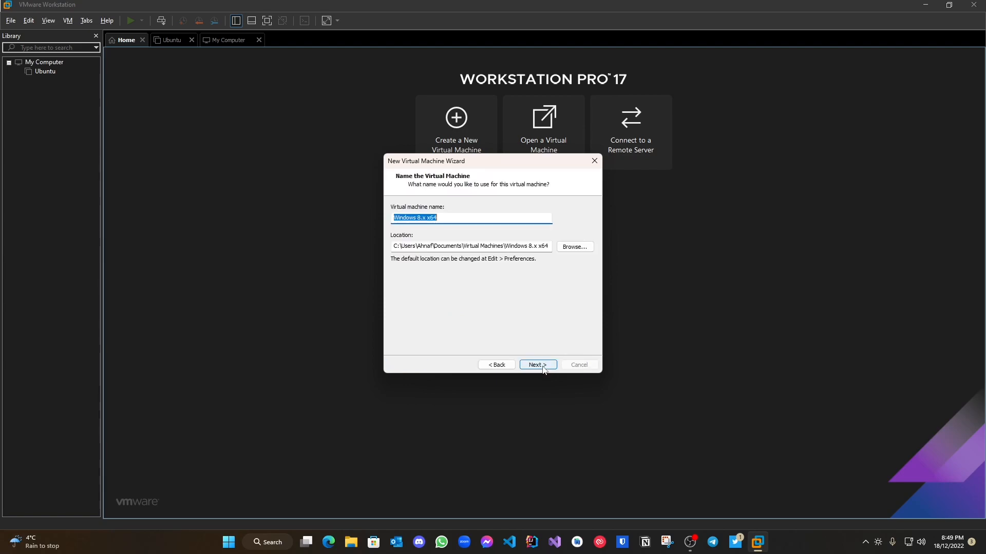
# Name the virtual machine Windows 8.1 and store its 60 GB virtual disk as a single file.
pyautogui.click(453, 217)
pyautogui.press('BackSpace')
pyautogui.press('BackSpace')
pyautogui.press('BackSpace')
pyautogui.press('BackSpace')
pyautogui.press('BackSpace')
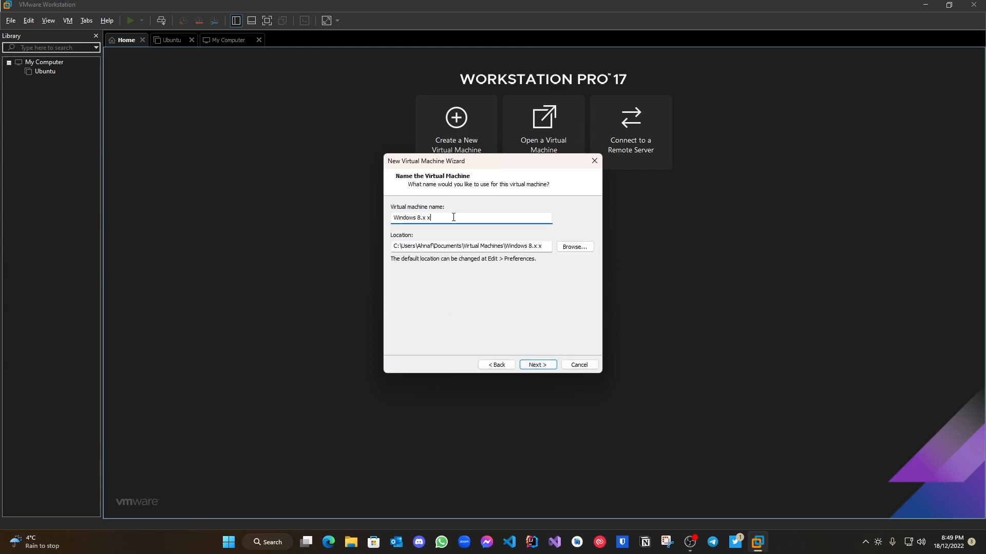
pyautogui.write('1')
pyautogui.click(532, 365)
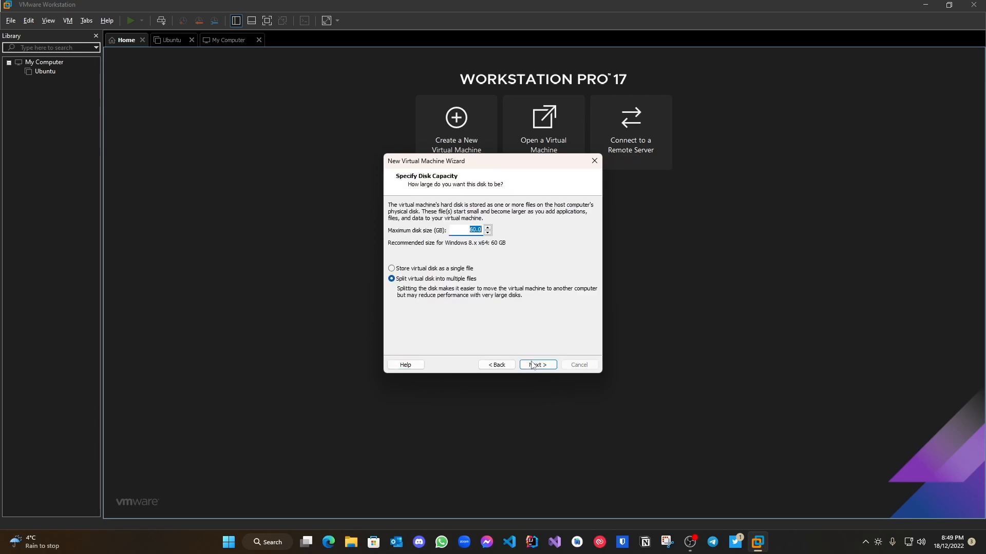
pyautogui.click(444, 272)
pyautogui.click(539, 365)
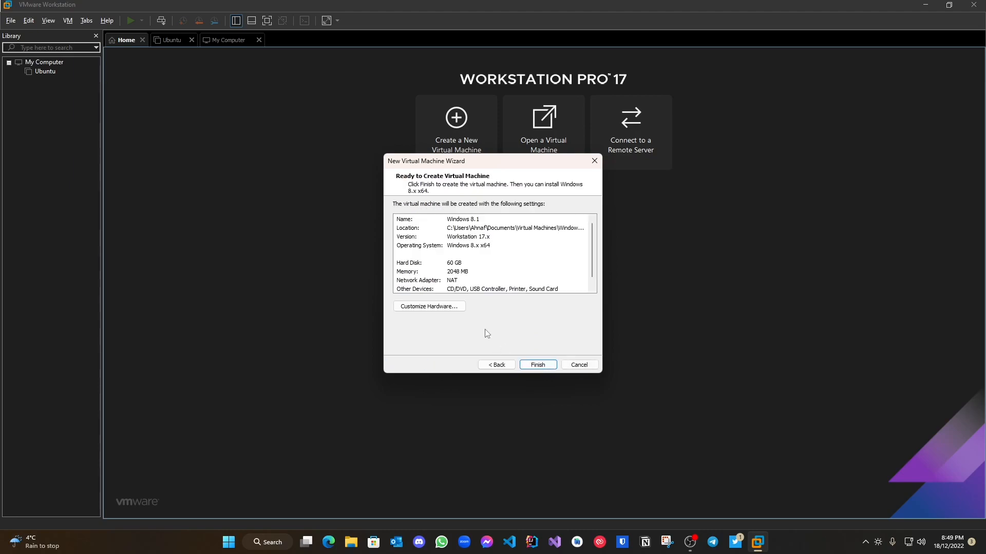
# Customize the hardware to 4096 MB of memory and 2 cores per processor, and finish creating the virtual machine.
pyautogui.click(432, 307)
pyautogui.press('Tab')
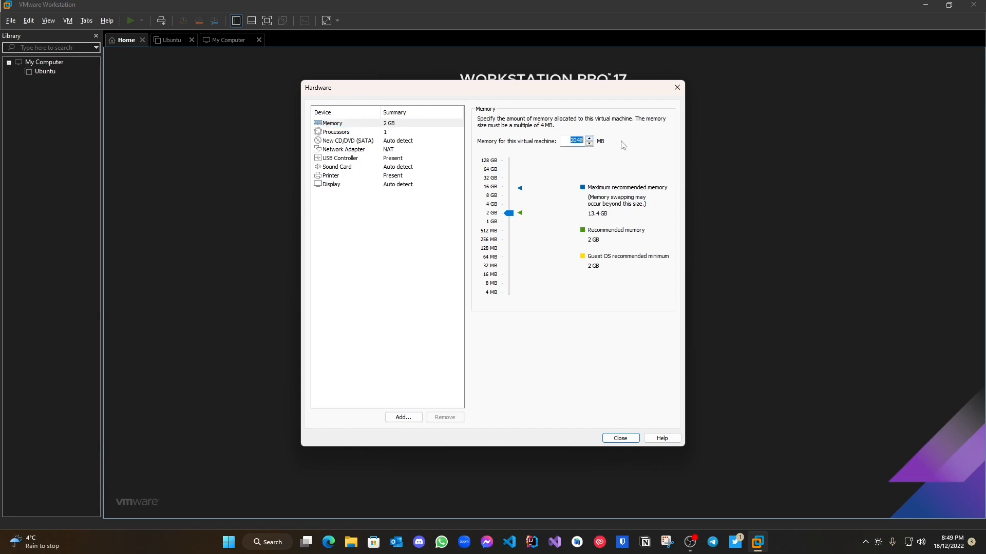
pyautogui.write('4096')
pyautogui.click(400, 134)
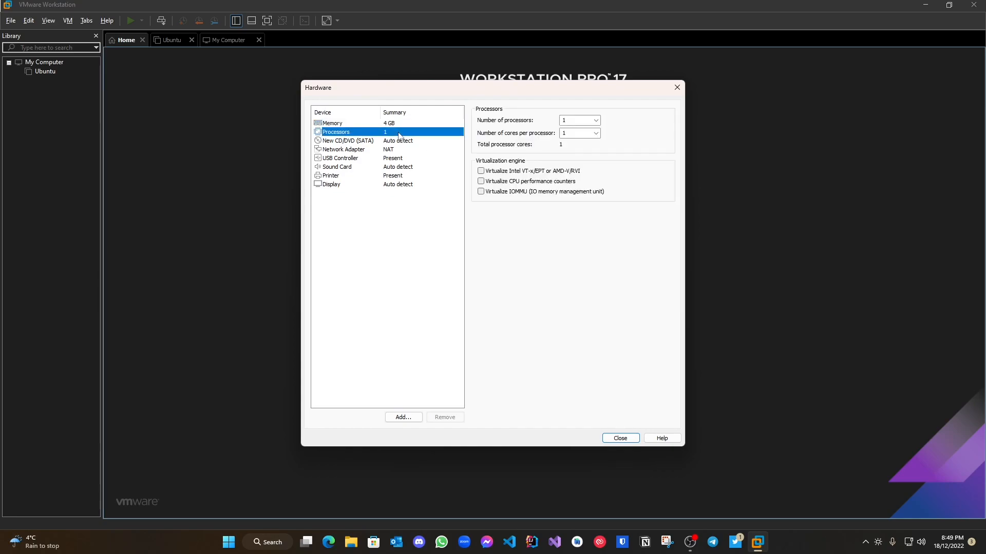
pyautogui.click(596, 133)
pyautogui.click(588, 150)
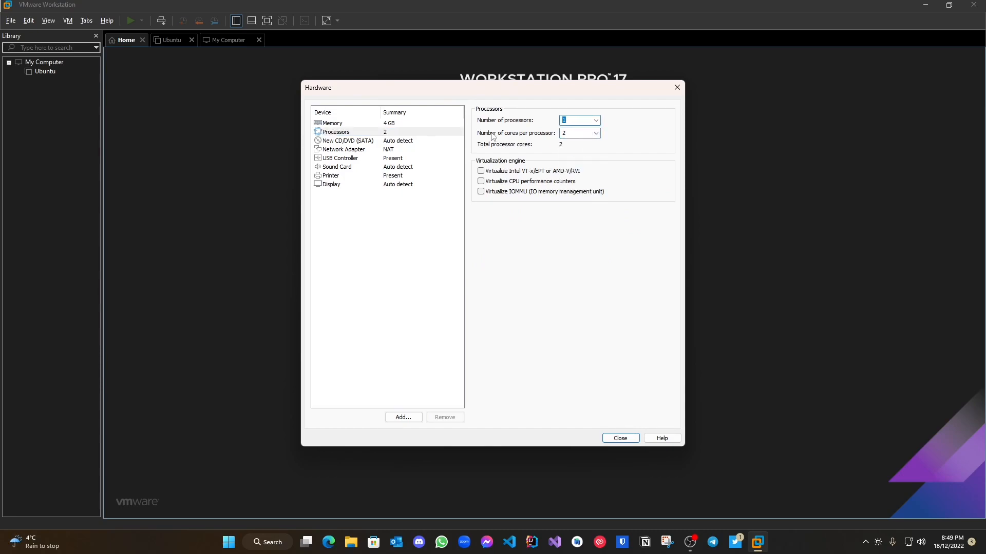
pyautogui.click(374, 143)
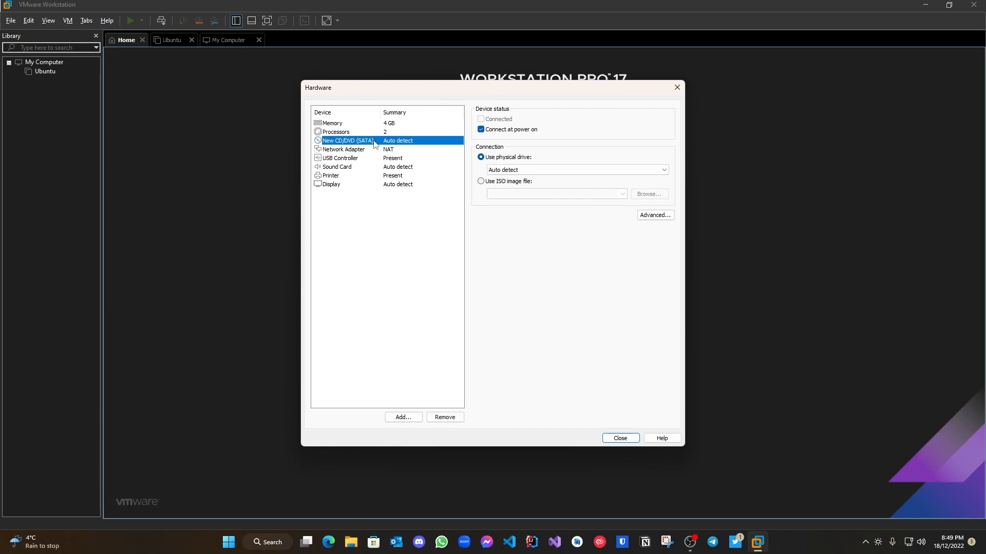
pyautogui.click(621, 440)
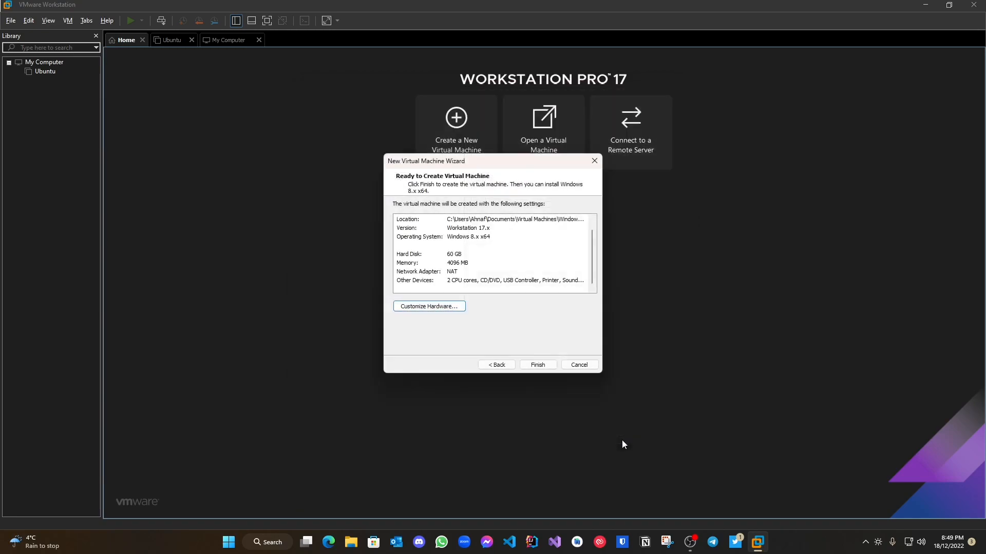
pyautogui.click(552, 367)
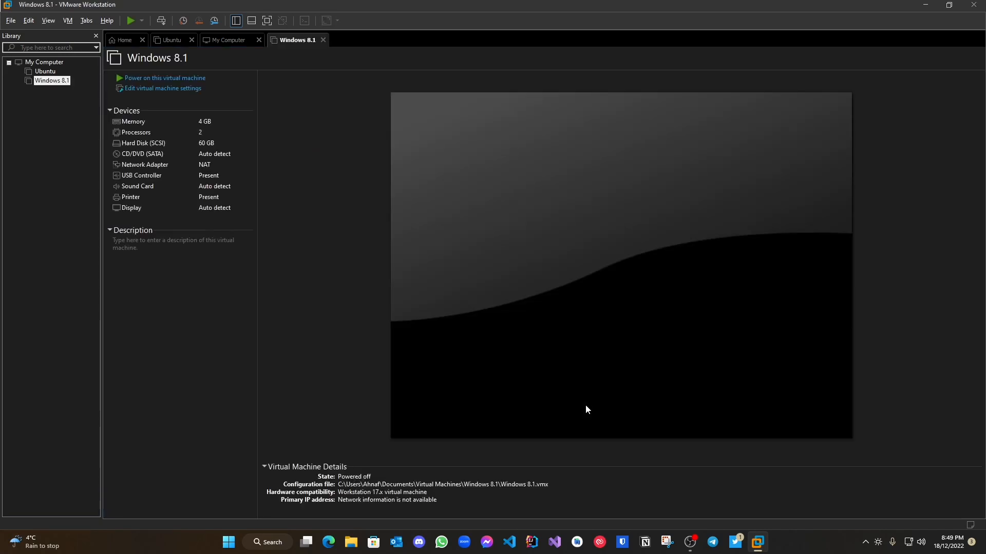
# Disable side channel mitigations for Hyper-V enabled hosts and set the firmware type to UEFI in the virtual machine's advanced options.
pyautogui.click(149, 89)
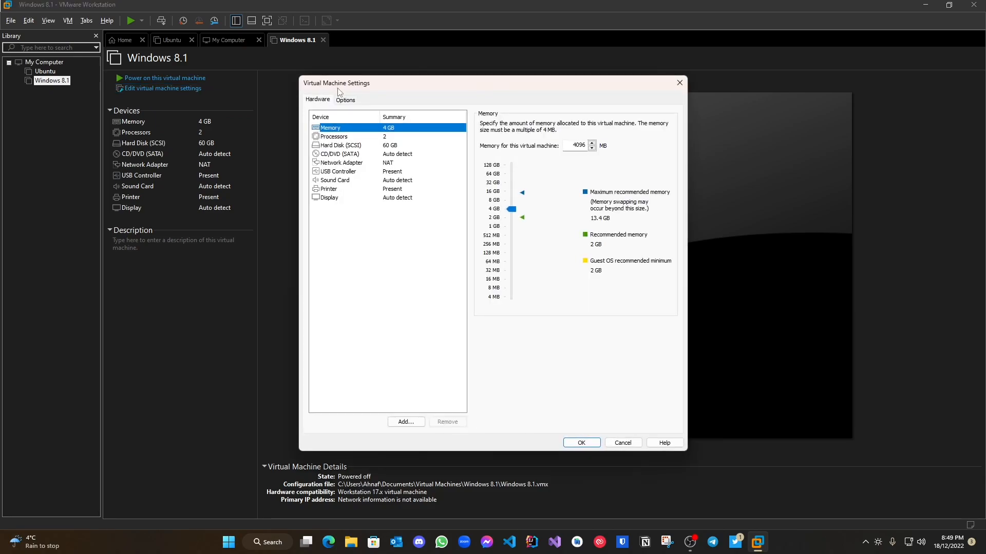
pyautogui.click(343, 99)
pyautogui.click(362, 233)
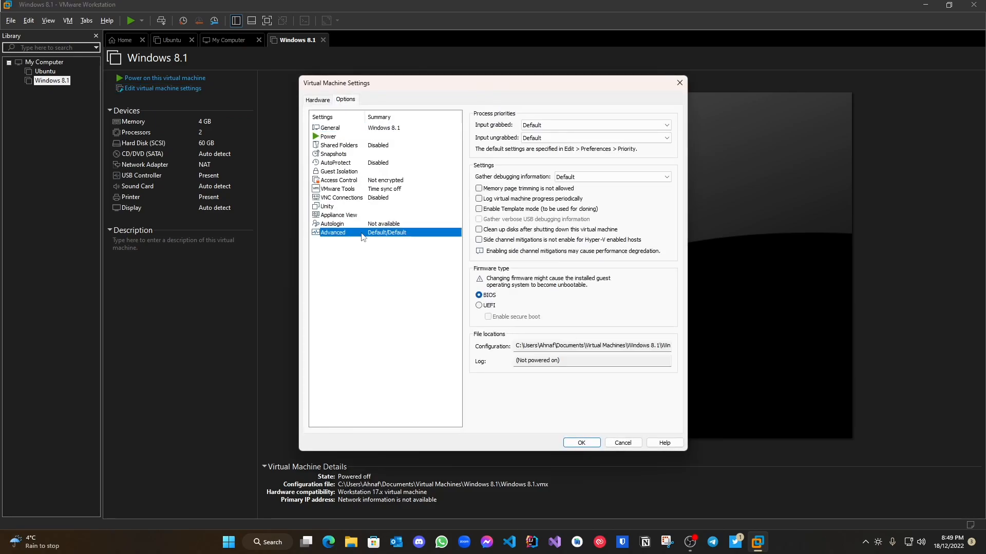
pyautogui.click(502, 242)
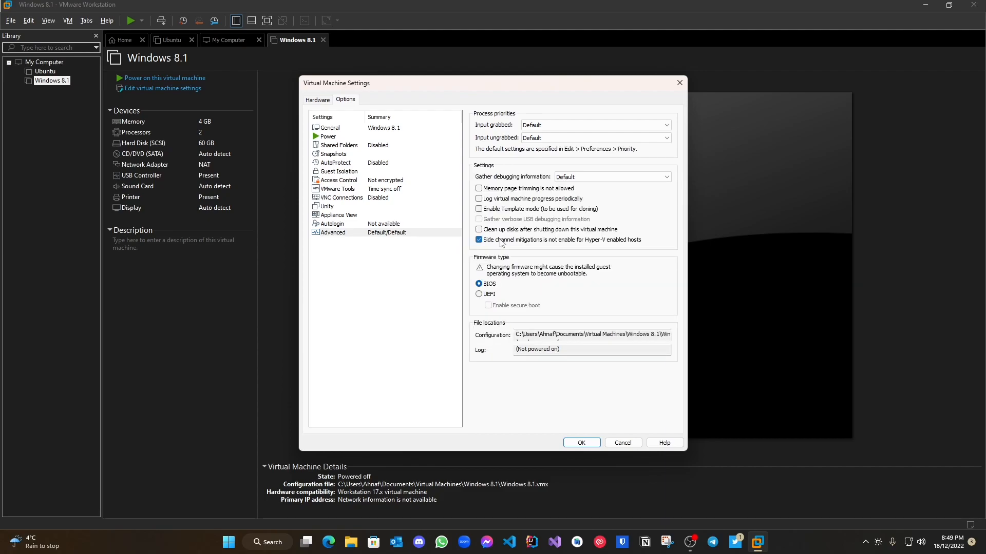
pyautogui.click(480, 295)
pyautogui.click(587, 444)
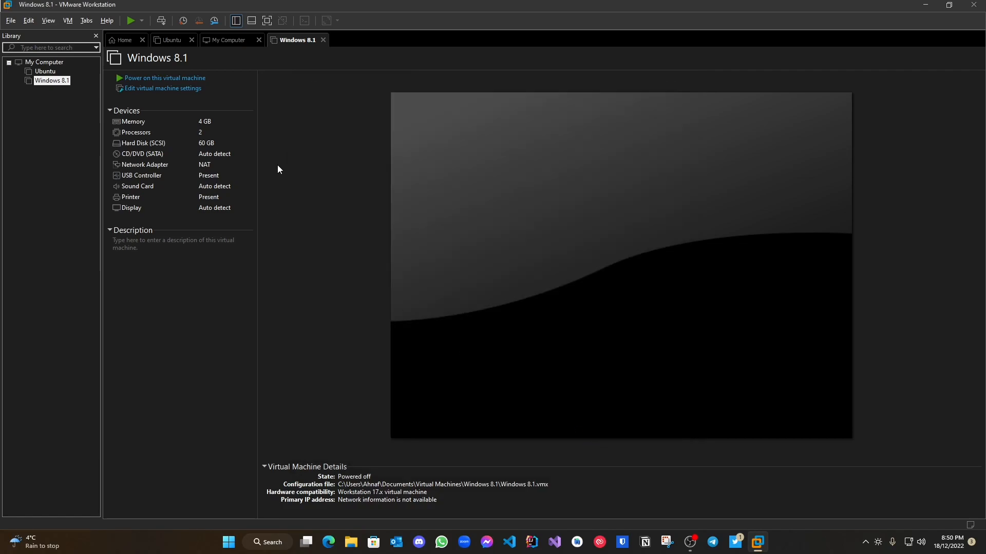
# Power on the Windows 8.1 virtual machine in full screen, agreeing to connect the SATA device at every power-on.
pyautogui.click(166, 78)
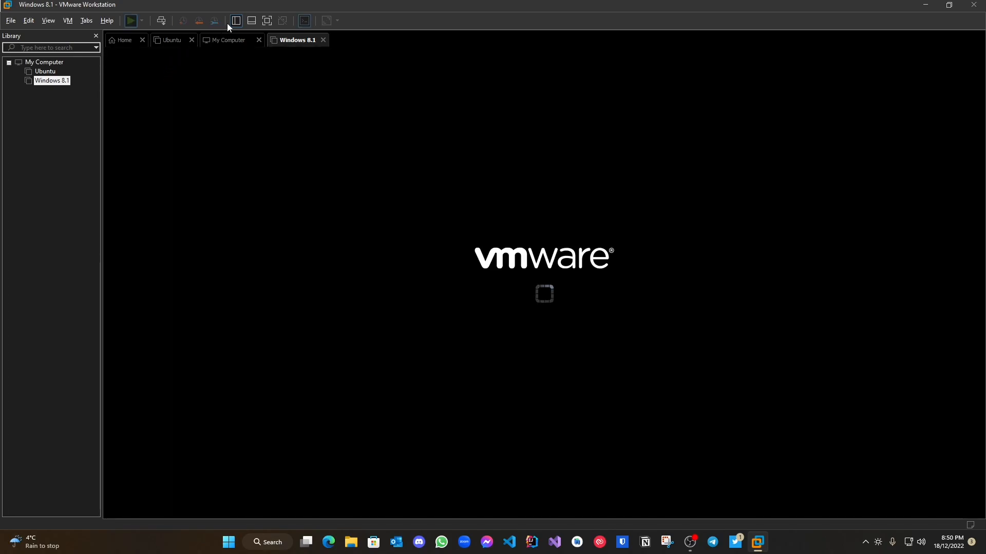
pyautogui.click(263, 23)
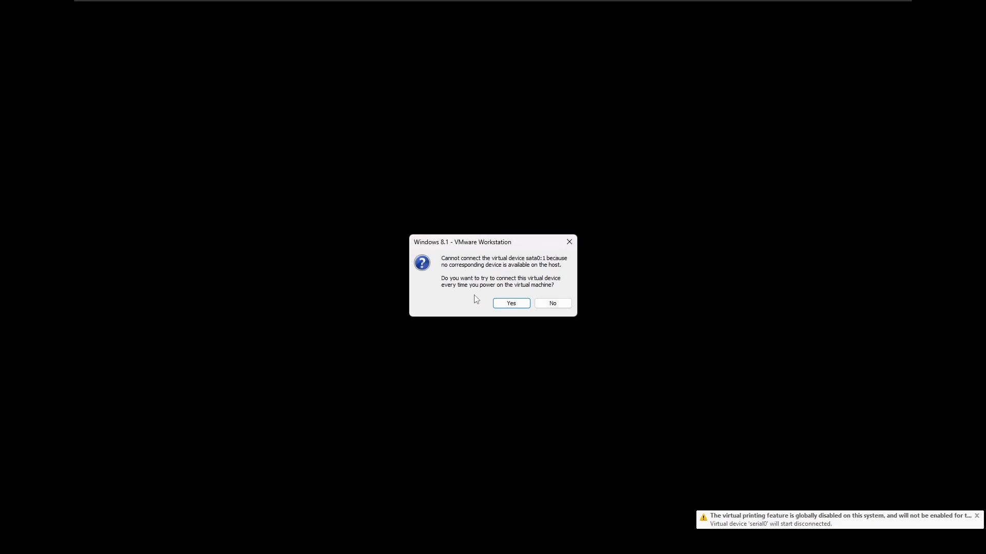
pyautogui.click(510, 303)
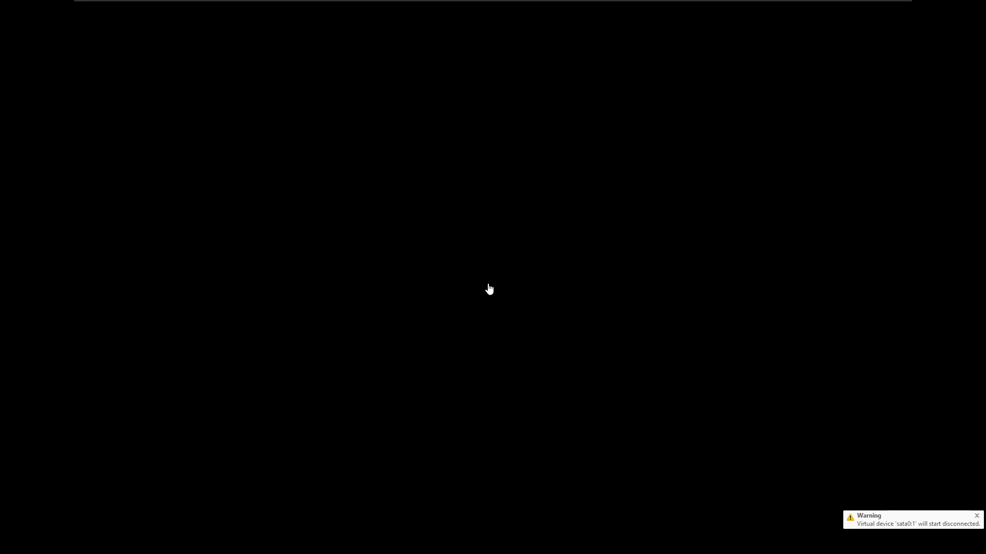
pyautogui.click(489, 289)
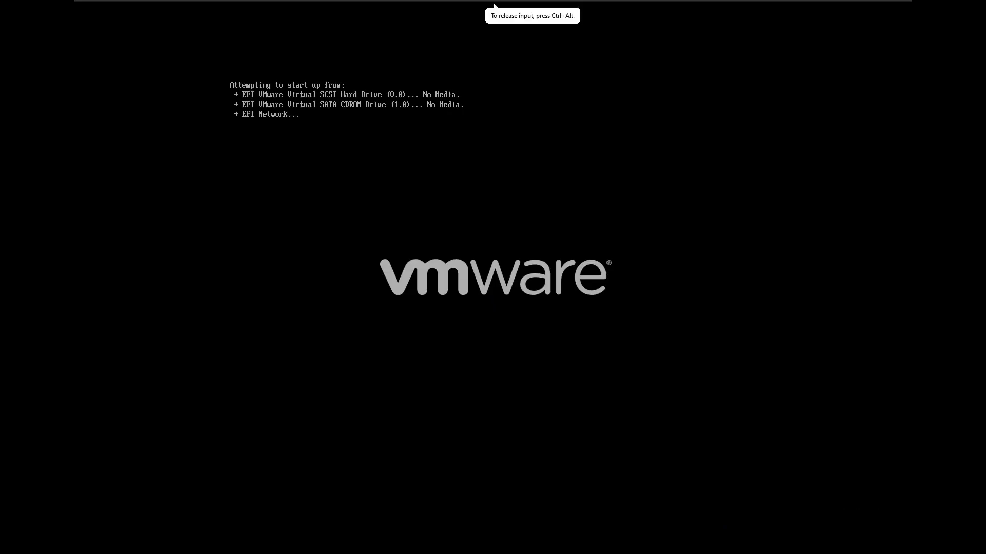
# Release the input from the virtual machine, close its tab and power it off.
pyautogui.hotkey('ctrl', 'alt')
pyautogui.moveTo(414, 2)
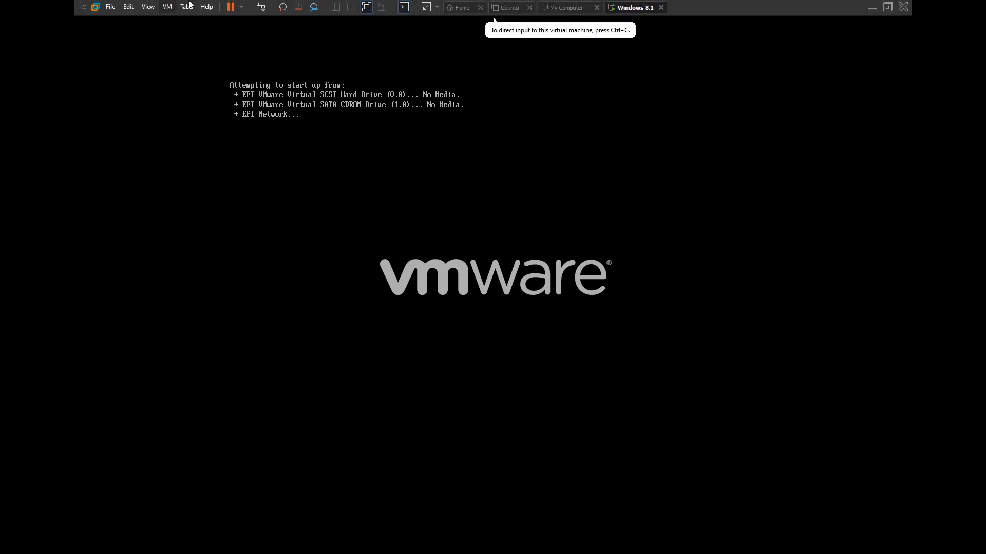
pyautogui.click(661, 8)
pyautogui.click(490, 297)
# Set the Windows 8.1 virtual machine's CD/DVD drive to use the Win8.1_EnglishInternational ISO image file.
pyautogui.click(52, 51)
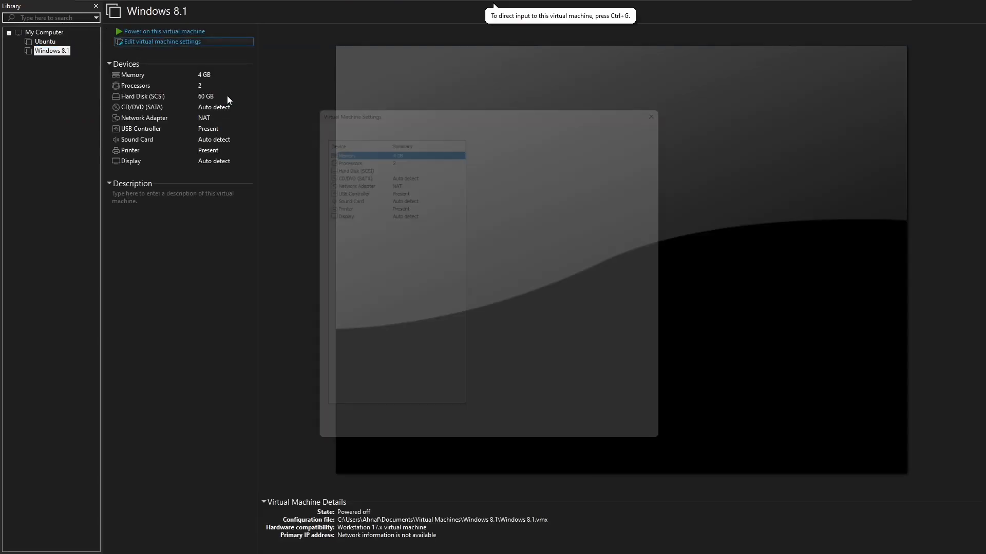
pyautogui.click(393, 165)
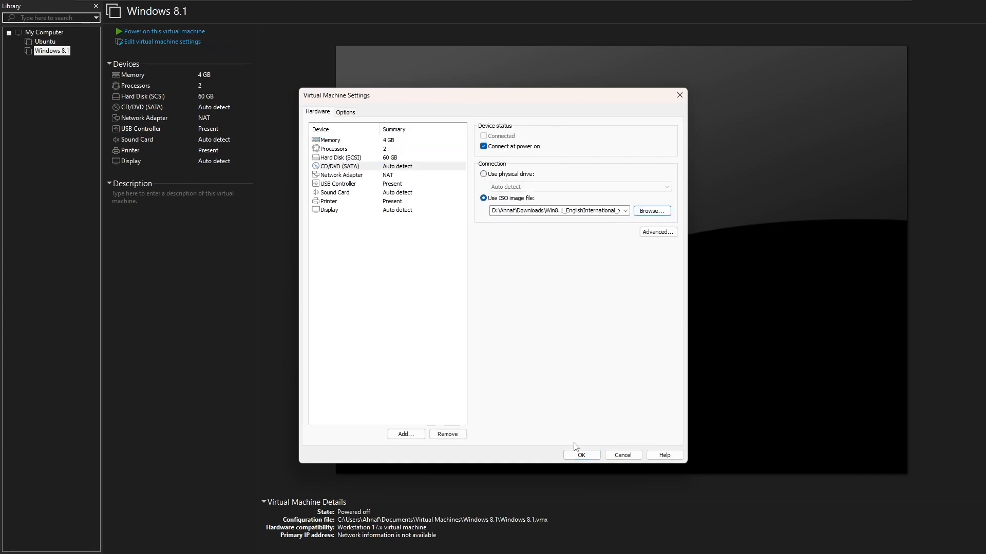
pyautogui.click(581, 455)
# Review the hard disk, processor and CD/DVD settings of the virtual machine without changing them.
pyautogui.click(151, 42)
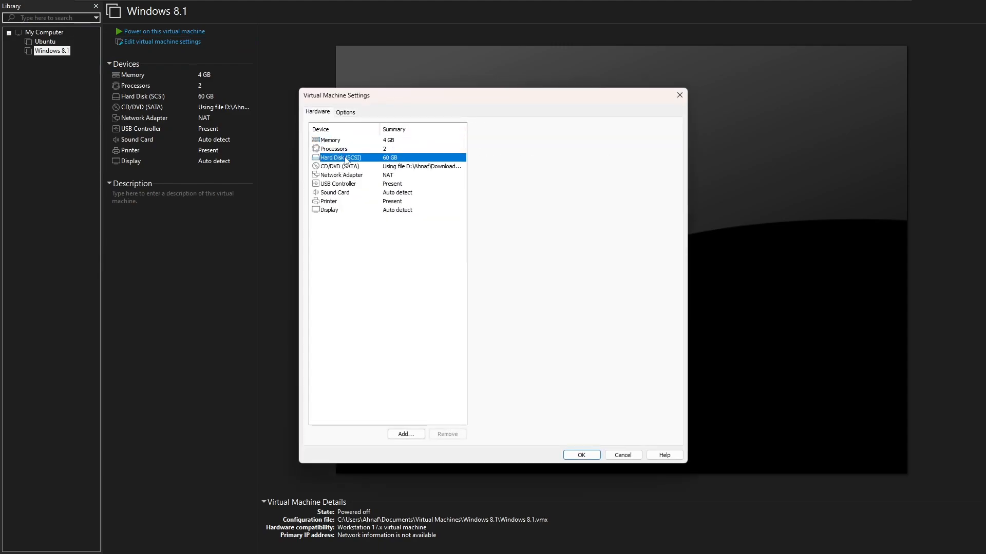
pyautogui.click(375, 148)
pyautogui.click(373, 166)
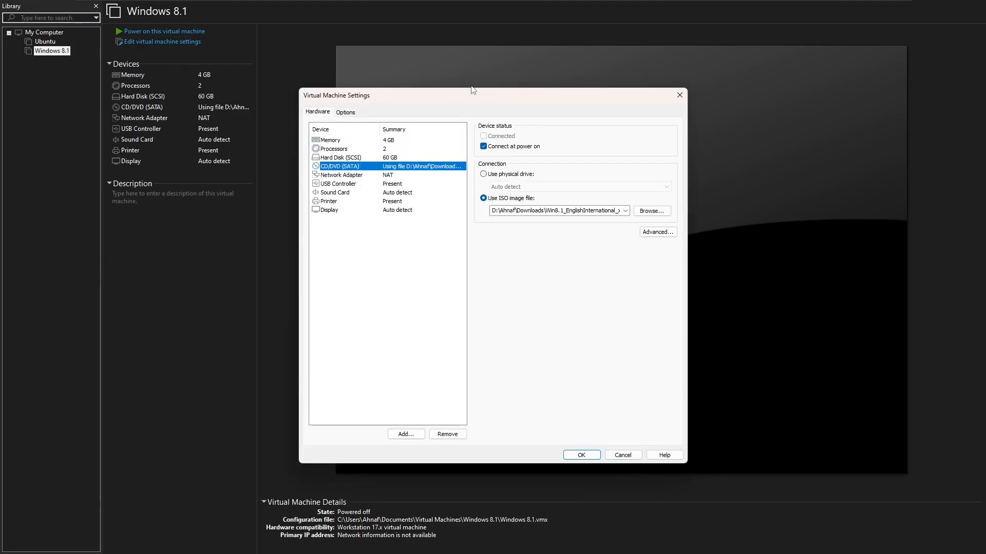
pyautogui.click(680, 95)
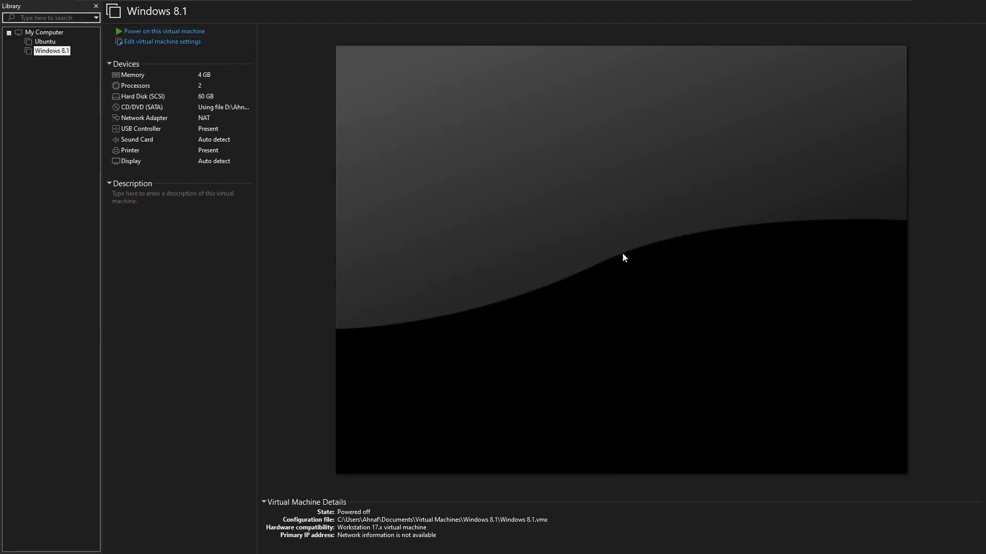
# Power on the virtual machine and boot it from the Windows 8.1 installation disc.
pyautogui.click(622, 242)
pyautogui.click(546, 288)
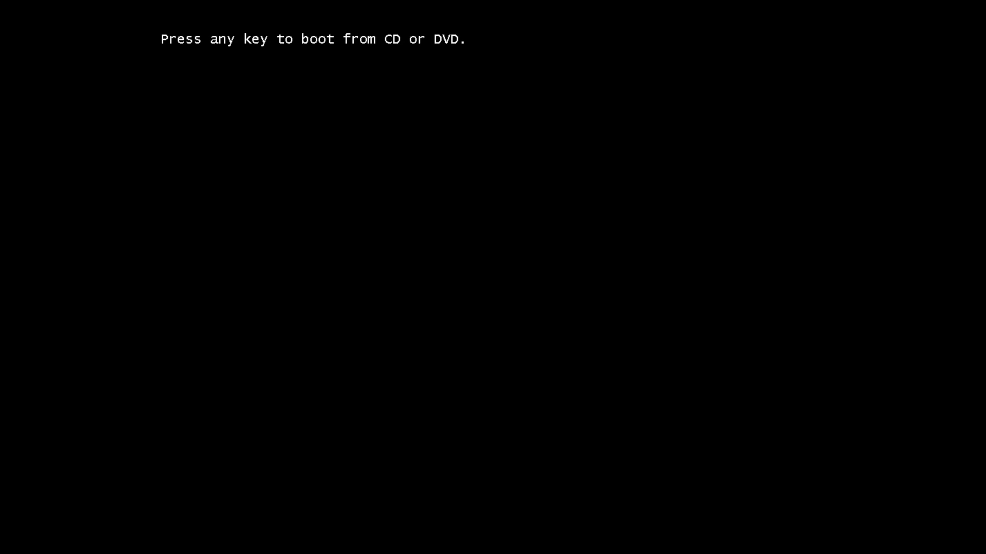
pyautogui.press('Return')
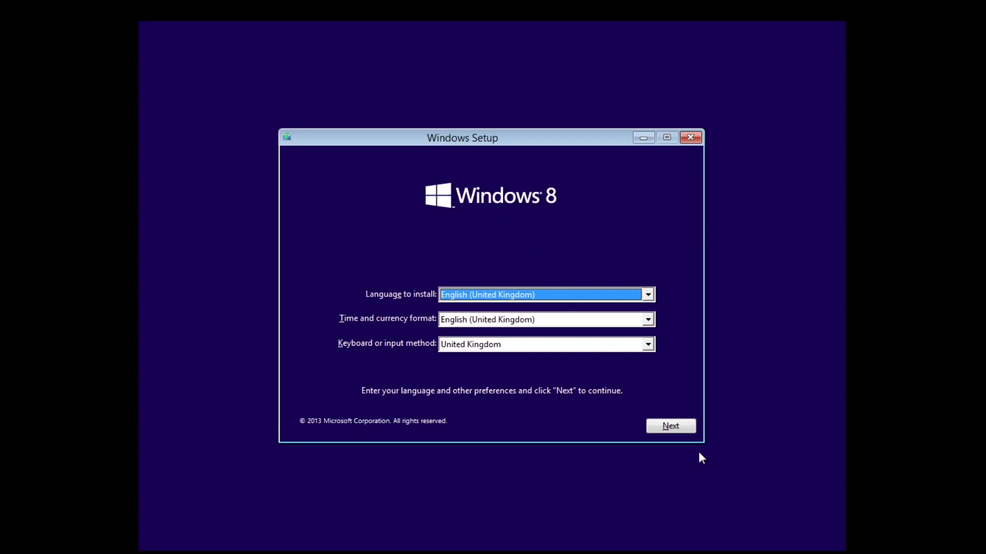
# Start the Windows installation with English (United Kingdom) language settings and accept the licence terms.
pyautogui.click(676, 430)
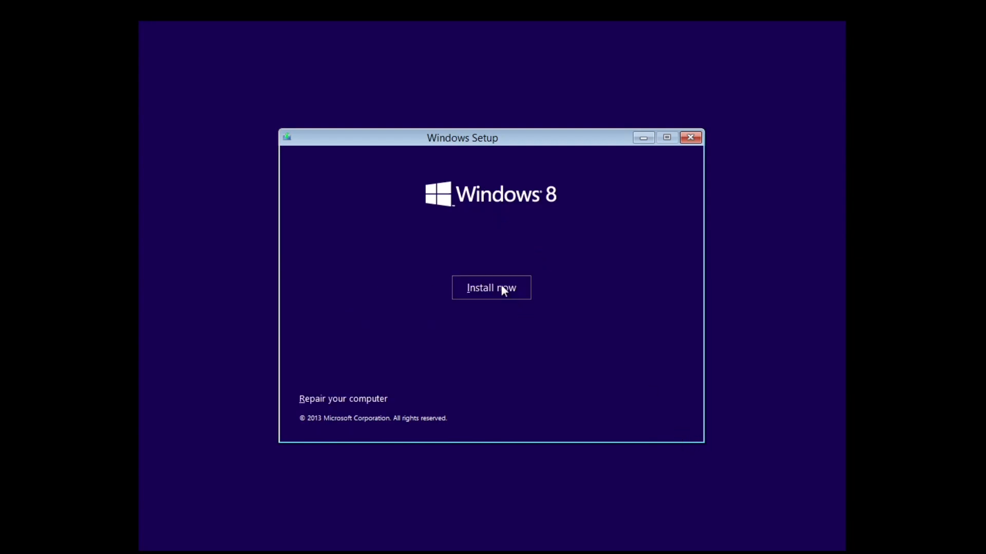
pyautogui.click(473, 288)
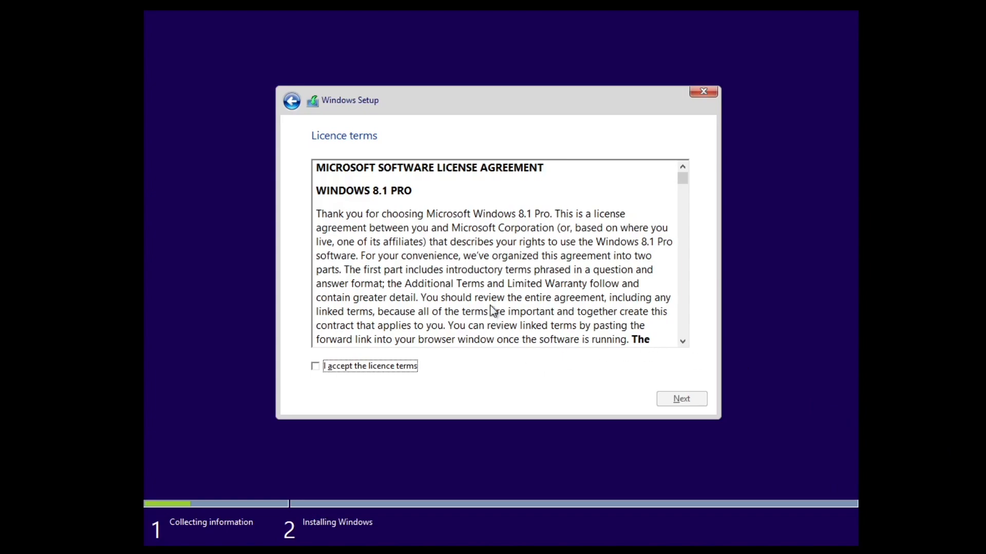
pyautogui.click(389, 367)
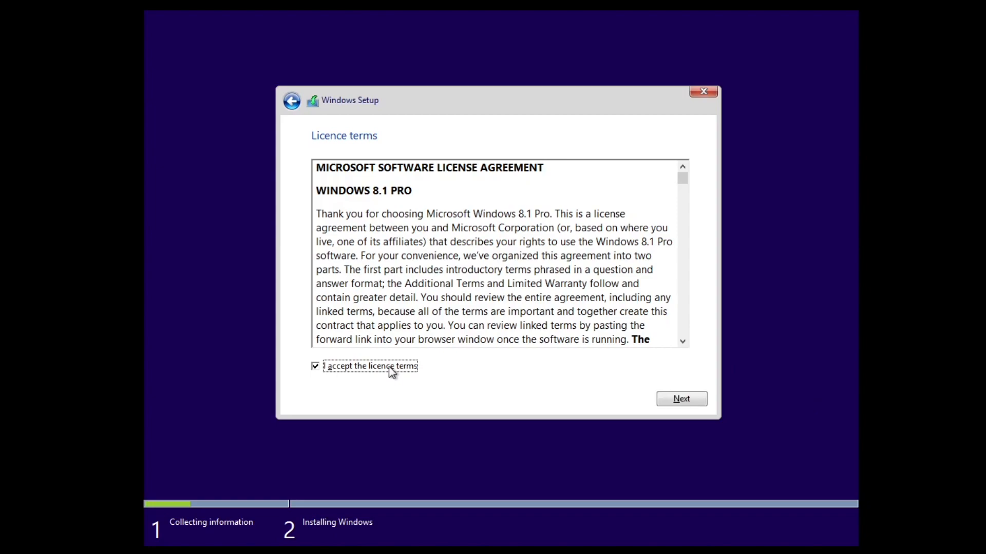
pyautogui.click(670, 398)
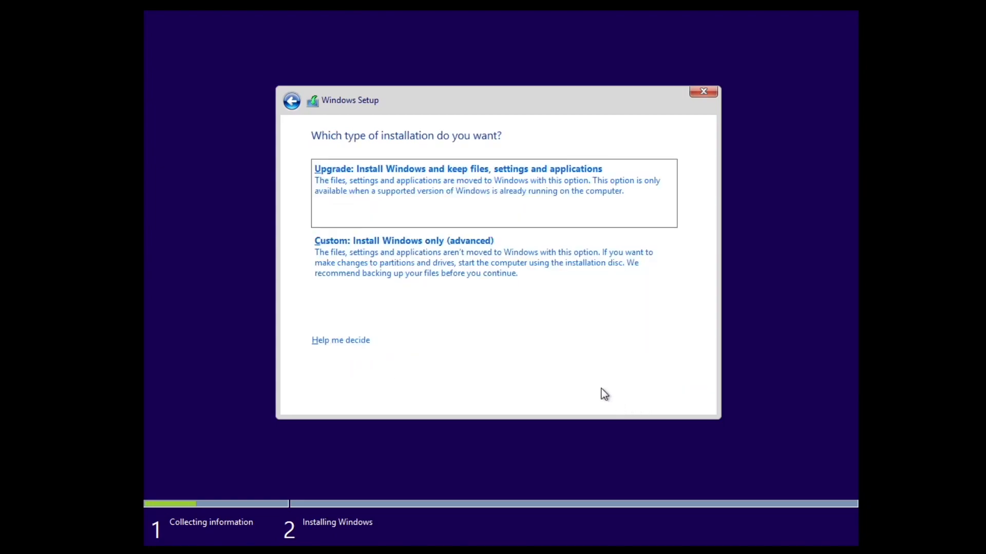
# Run the custom installation of Windows only on the virtual disk and restart once the files are installed.
pyautogui.click(479, 285)
pyautogui.click(661, 403)
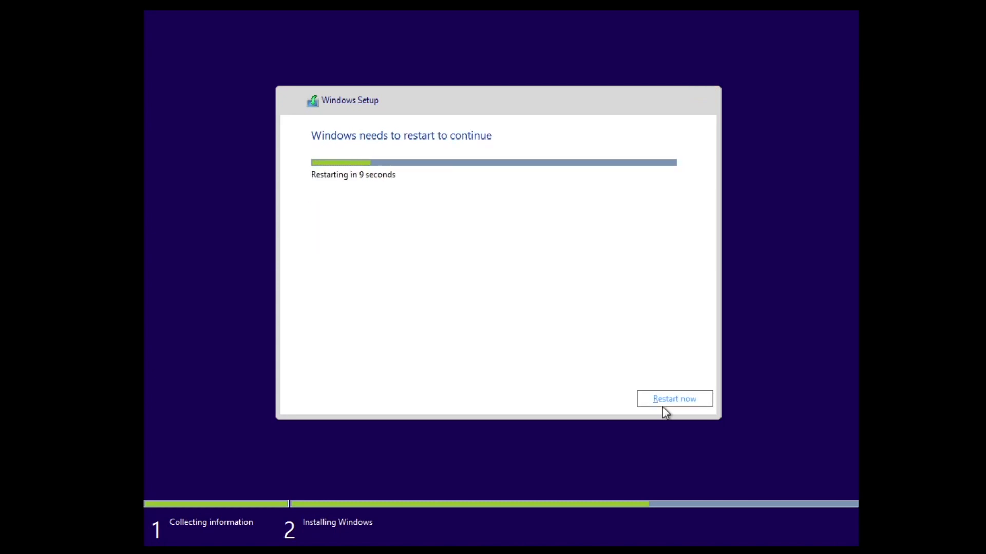
pyautogui.click(660, 402)
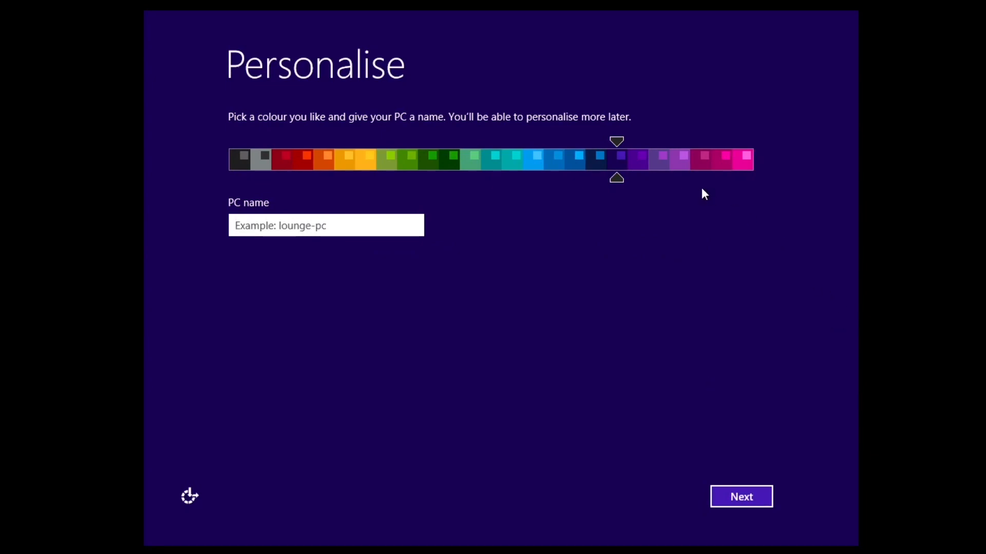
# Try out several background colours for the PC, including dark blue, red, green and dark purple.
pyautogui.click(540, 165)
pyautogui.click(603, 158)
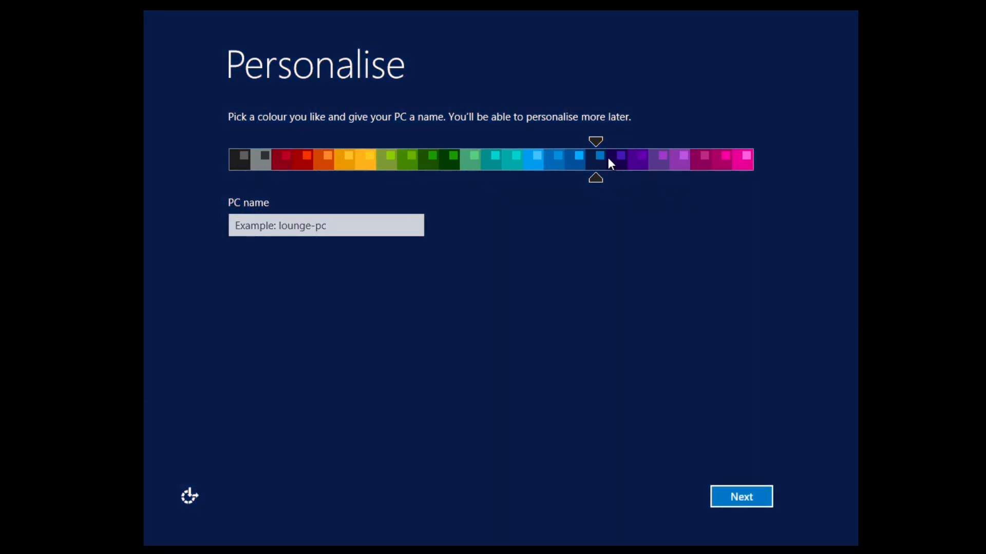
pyautogui.click(634, 164)
pyautogui.click(390, 157)
pyautogui.click(303, 160)
pyautogui.click(290, 153)
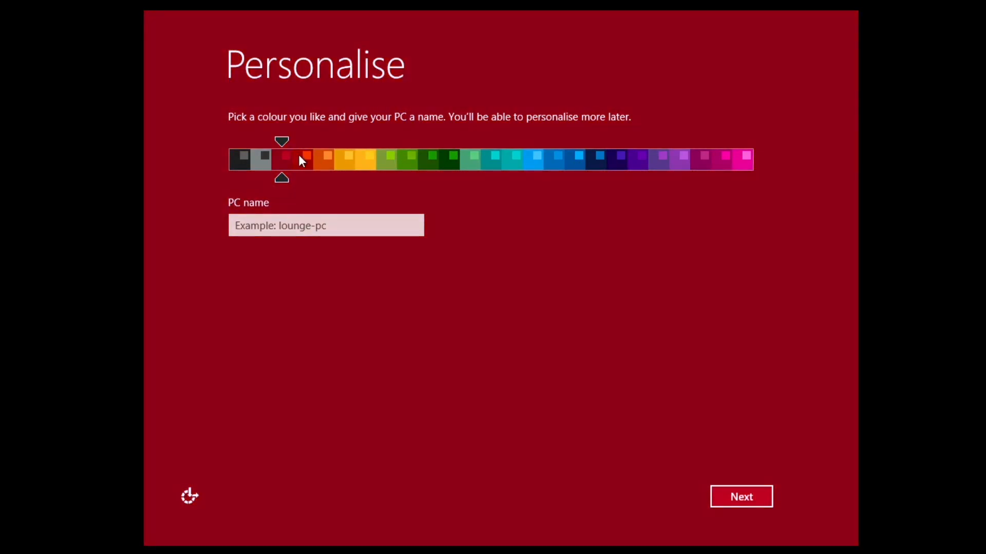
pyautogui.click(368, 162)
pyautogui.click(398, 162)
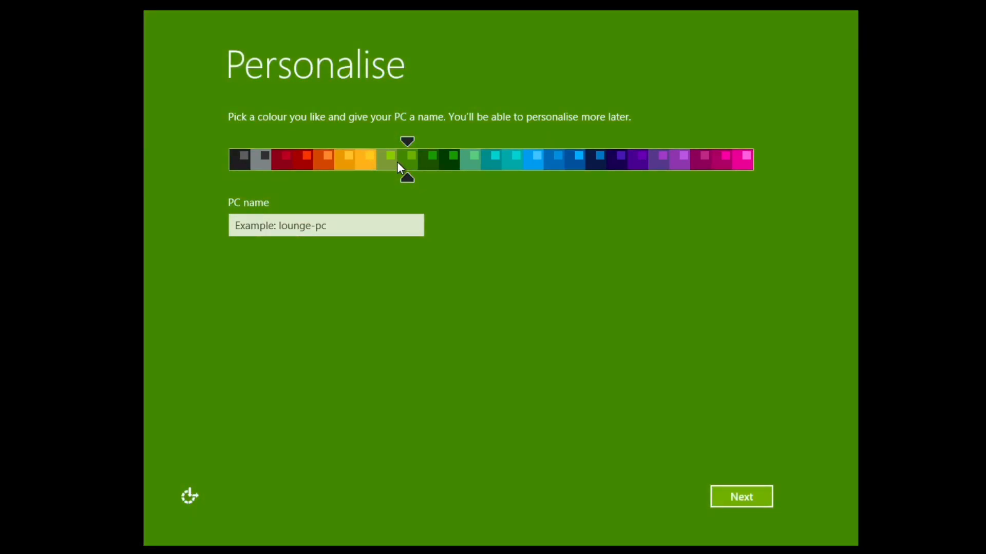
pyautogui.click(612, 160)
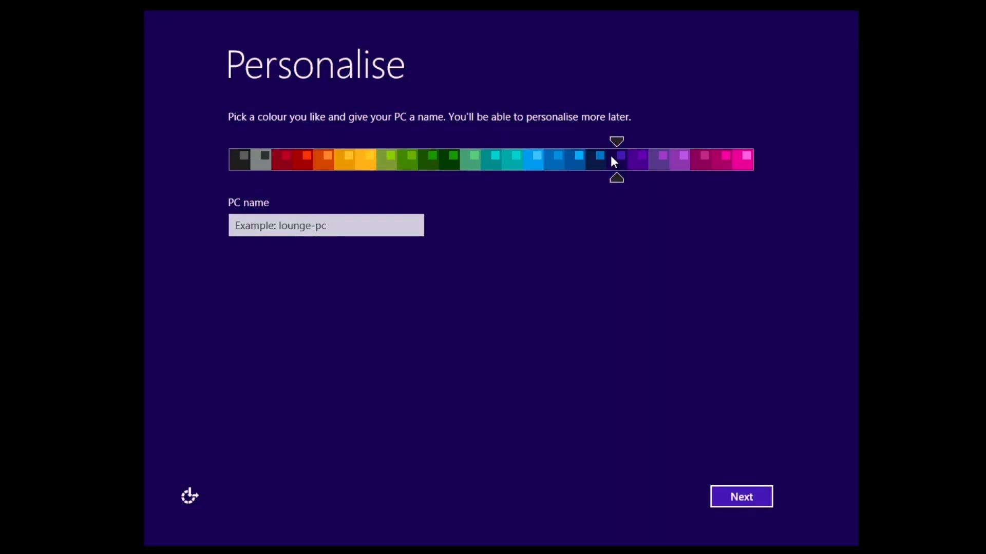
# Personalise the PC with the medium blue background colour and the PC name win8vm.
pyautogui.click(576, 161)
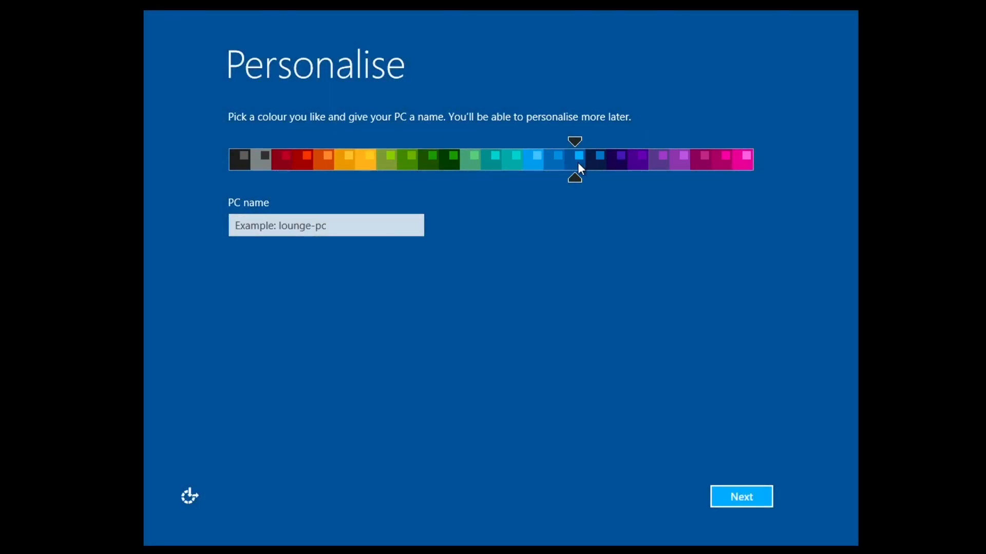
pyautogui.click(287, 226)
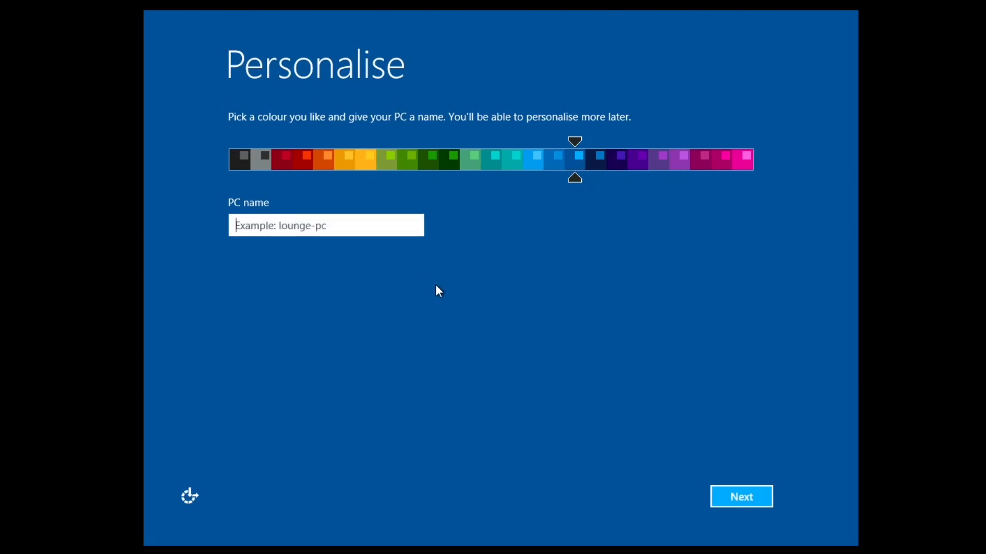
pyautogui.write('win8vm')
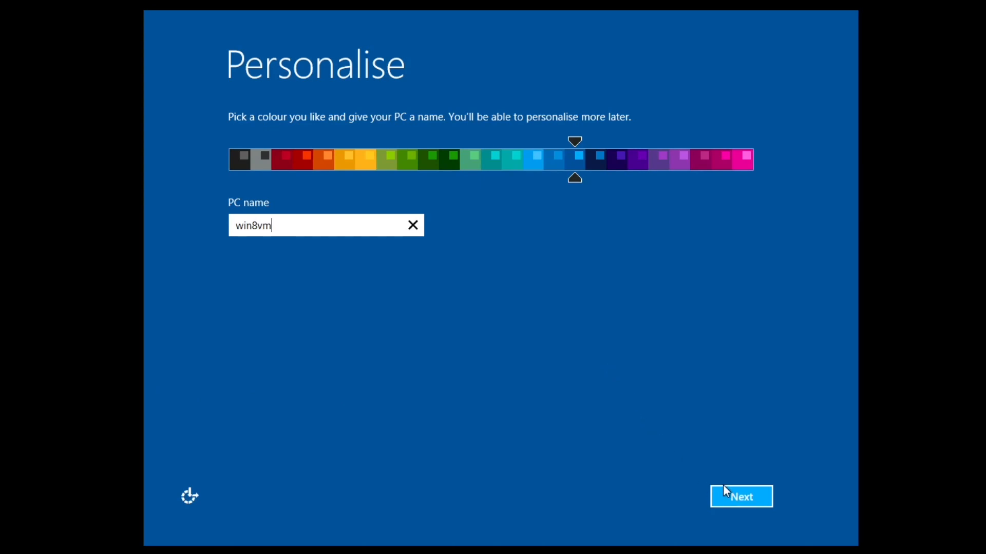
pyautogui.click(734, 503)
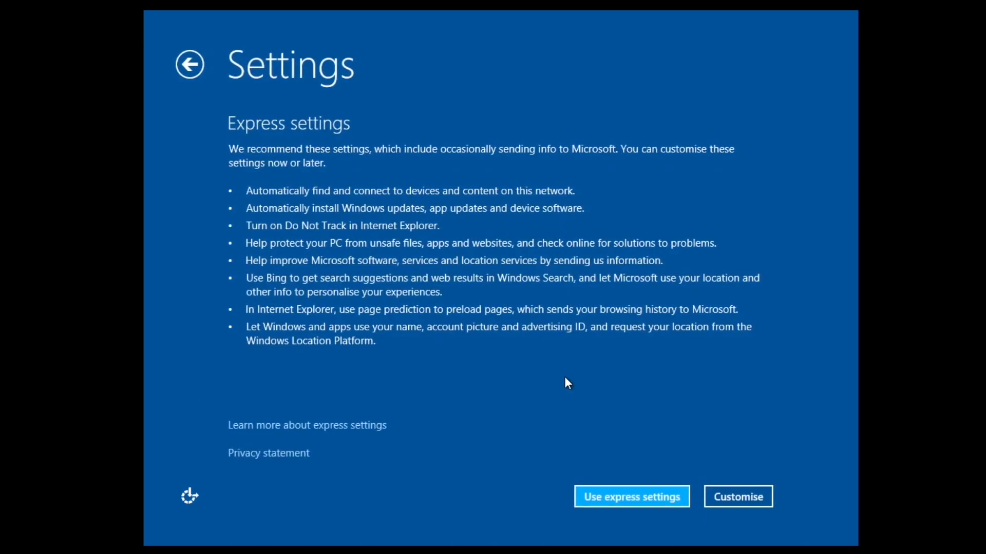
# Choose to customise the Windows settings and decline finding and connecting to devices on the network.
pyautogui.click(746, 497)
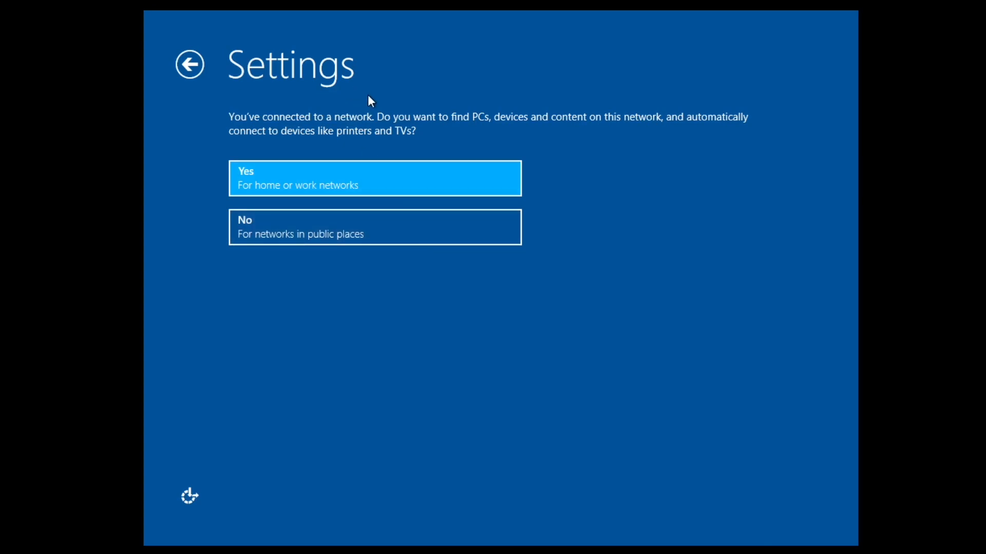
pyautogui.click(352, 232)
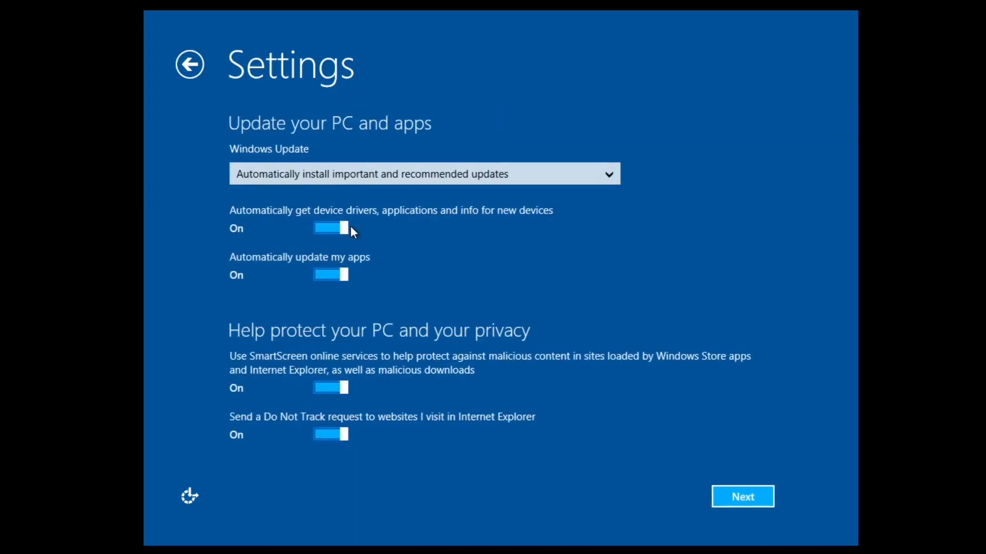
# Review the Windows Update options, keep automatic important and recommended updates, and accept the default protection, error reporting and info-sharing settings.
pyautogui.click(443, 174)
pyautogui.click(443, 174)
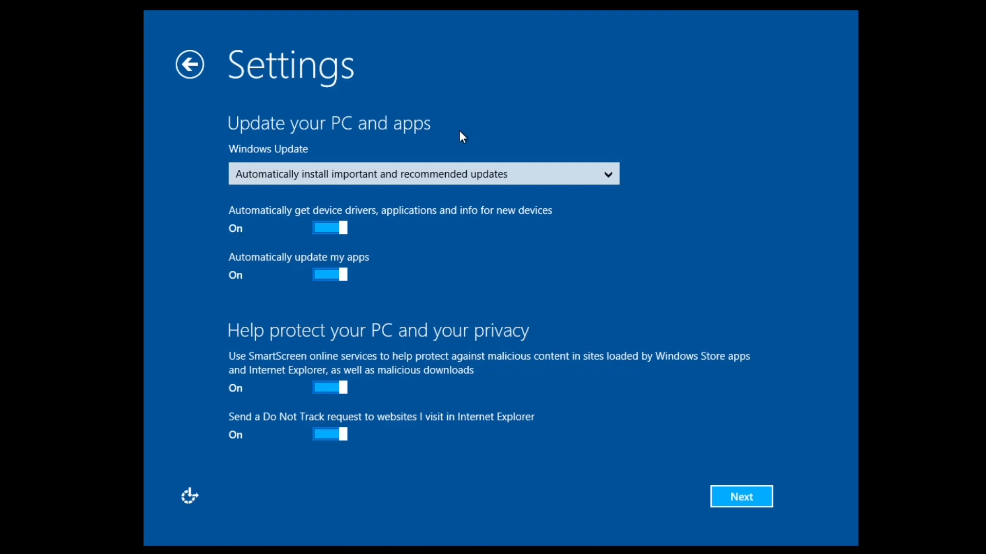
pyautogui.click(359, 173)
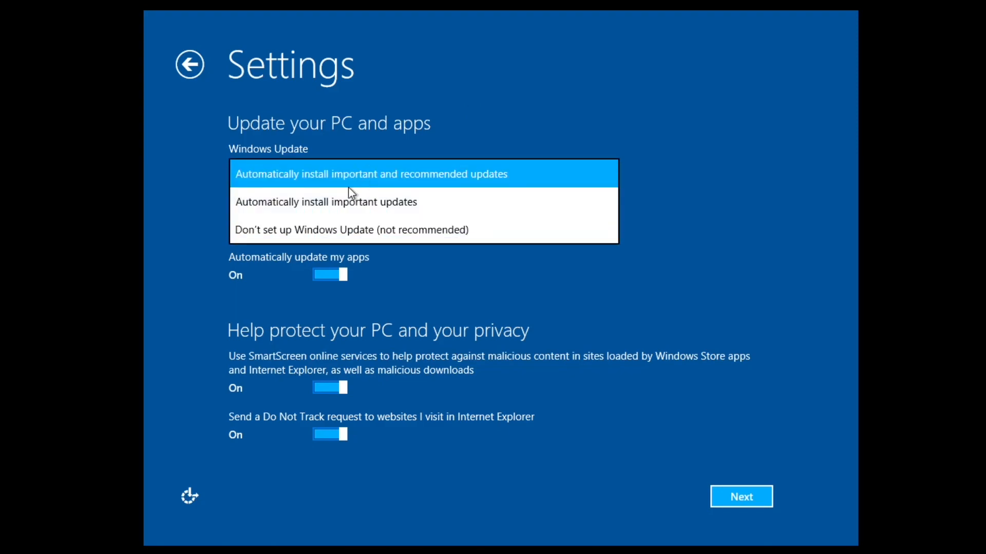
pyautogui.click(544, 281)
pyautogui.click(475, 170)
pyautogui.click(417, 175)
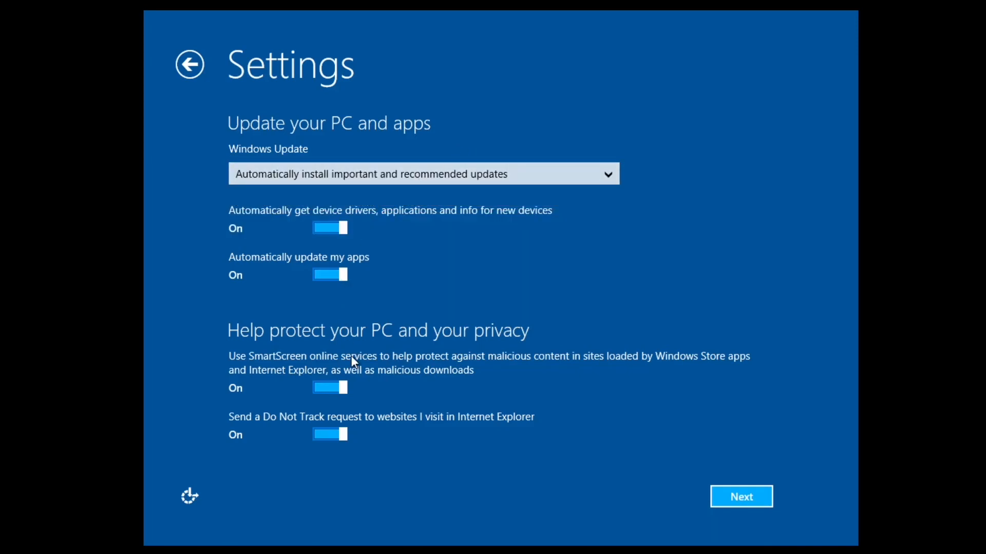
pyautogui.click(724, 500)
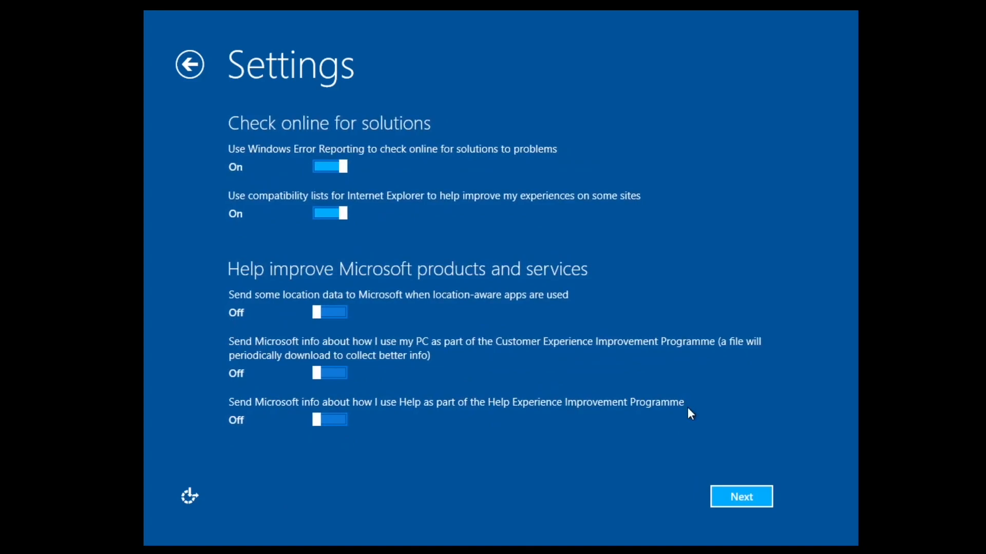
pyautogui.click(718, 492)
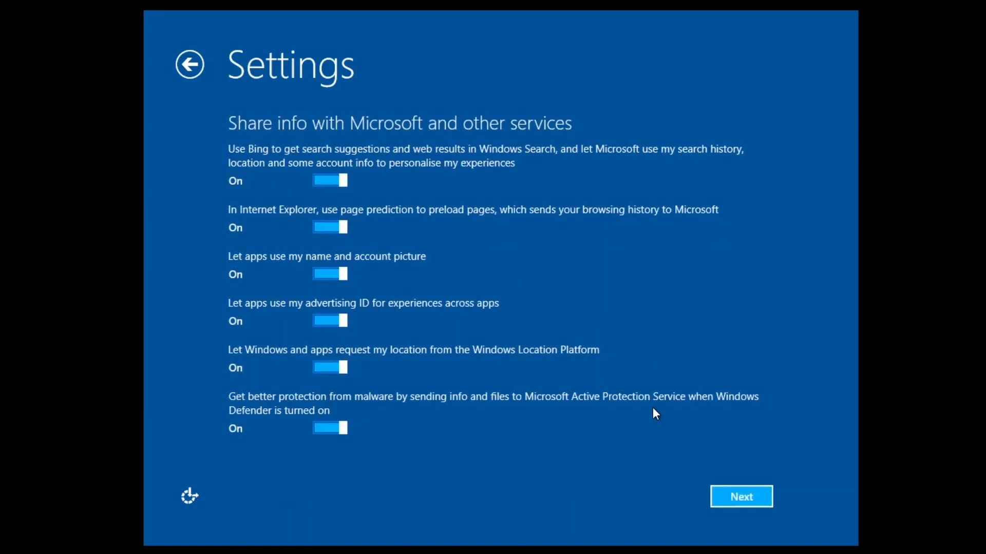
pyautogui.click(713, 495)
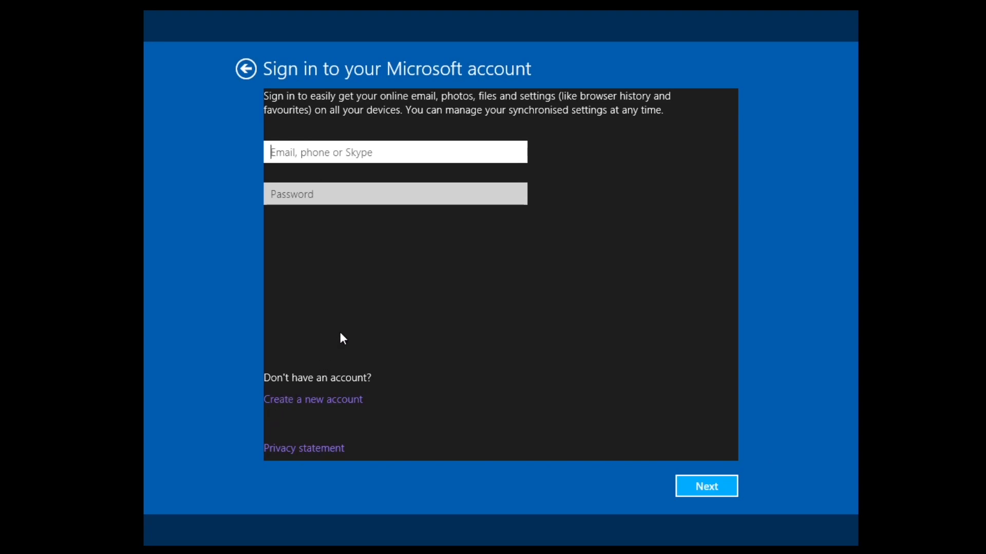
# Go through new account creation to set up a local account with the username vm and no password.
pyautogui.click(306, 402)
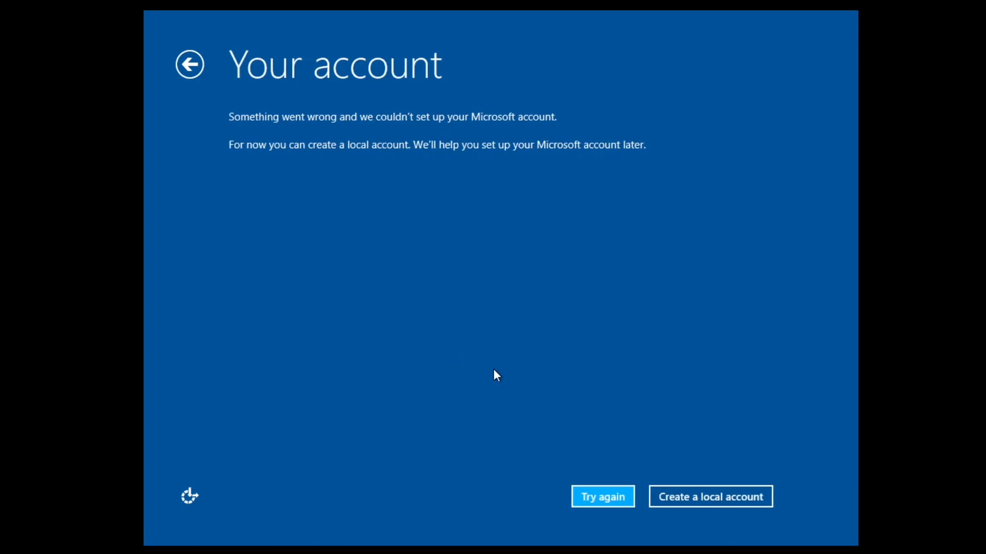
pyautogui.click(726, 504)
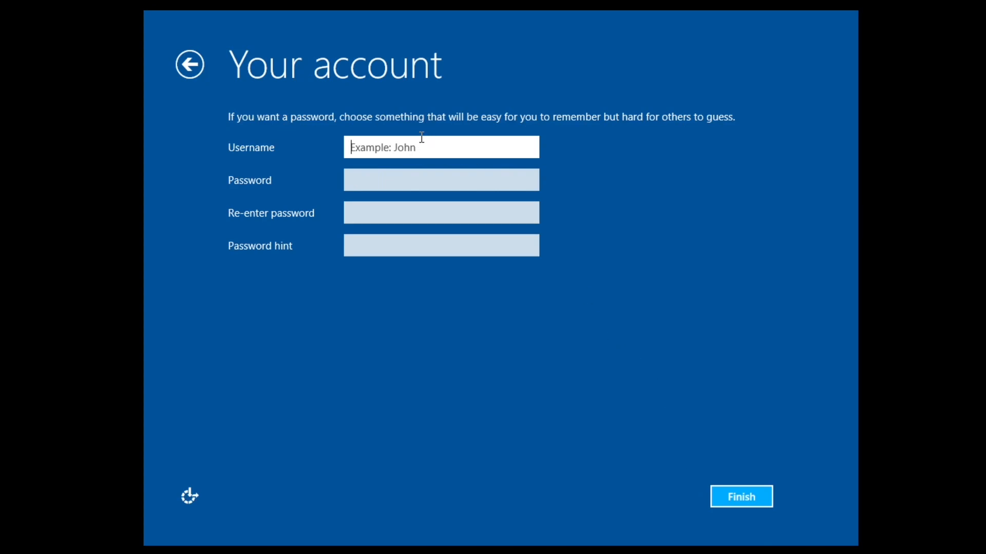
pyautogui.write('vm')
pyautogui.press('Tab')
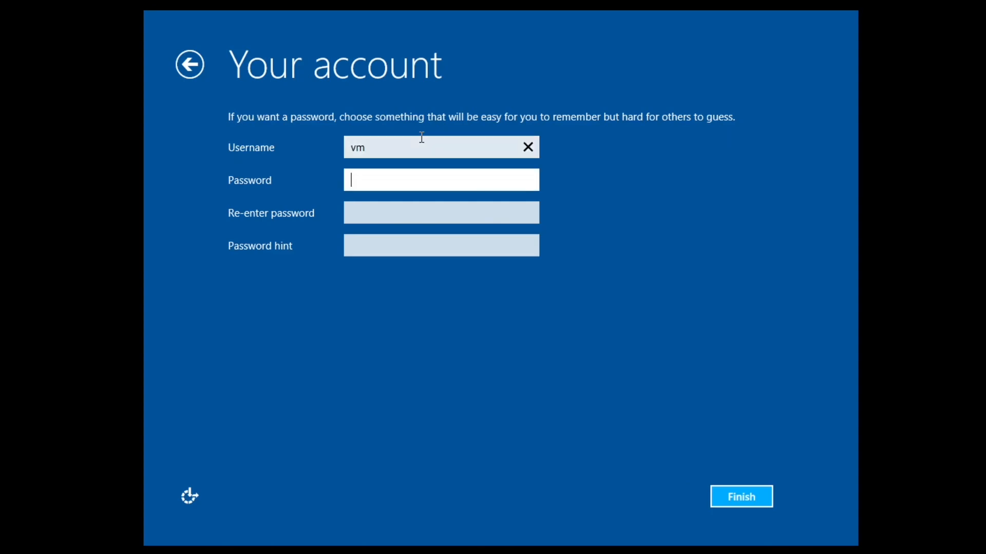
pyautogui.click(718, 494)
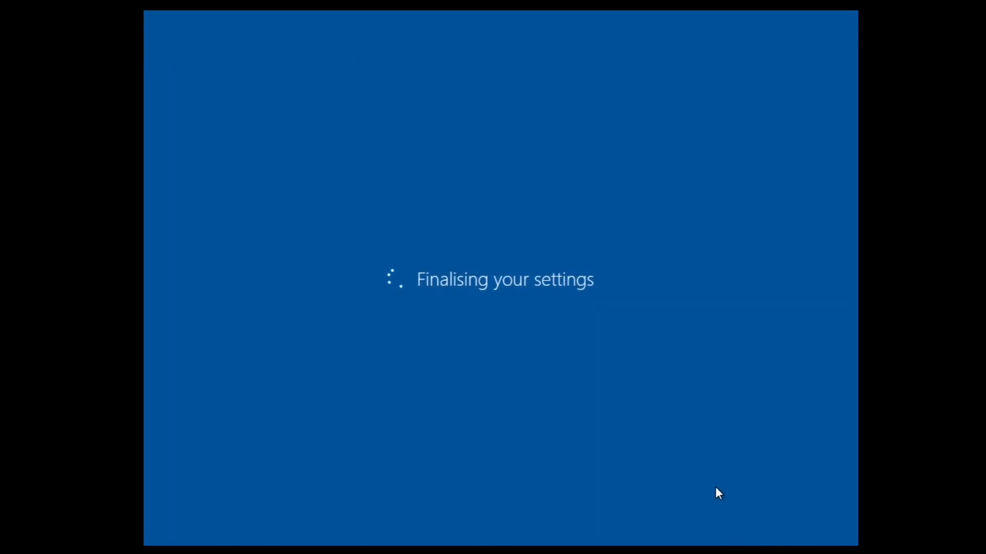